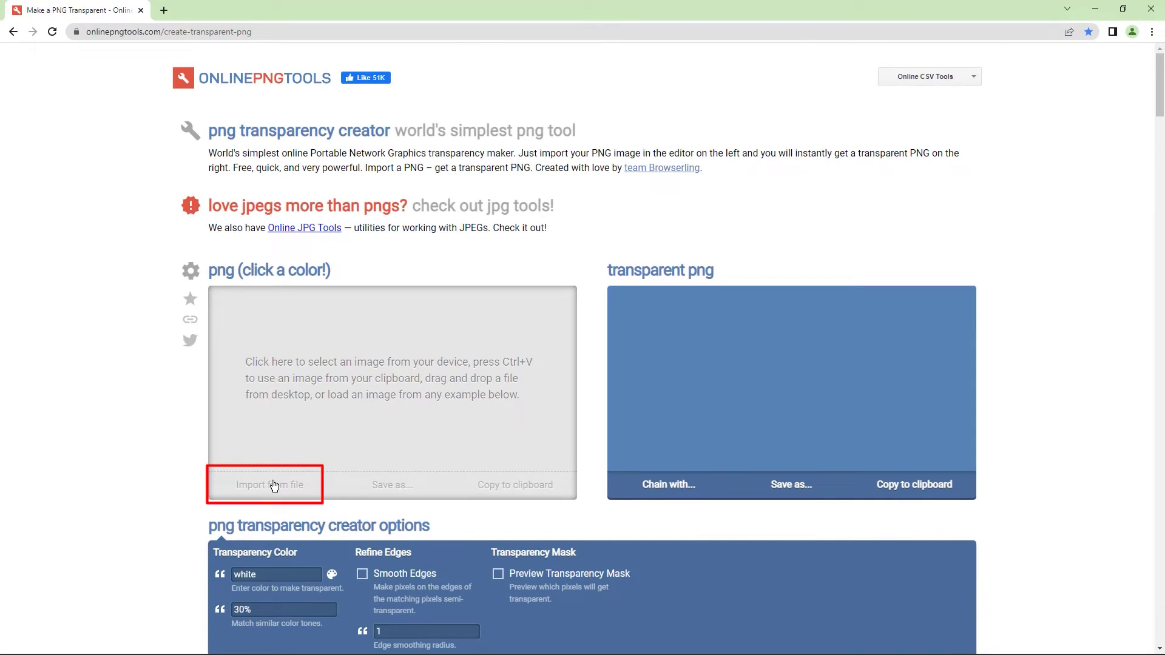
Step: Load the jay signature image, download its transparent PNG, and open the downloaded file
{"action": "left_click", "coordinate": [274, 486]}
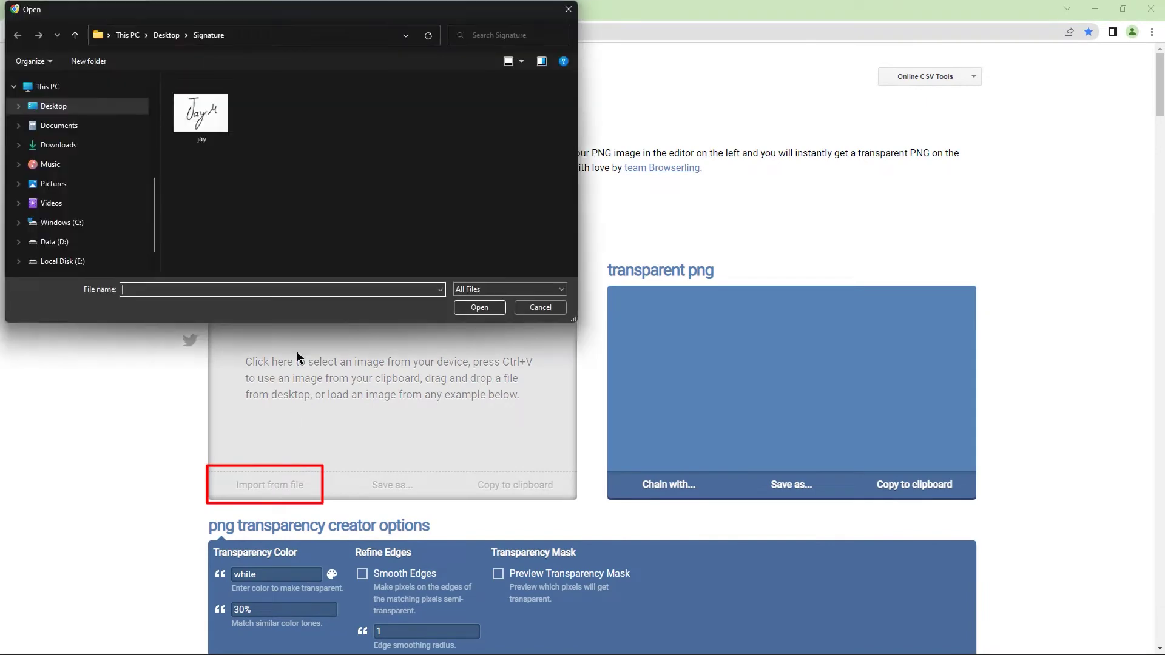
{"action": "left_click", "coordinate": [478, 309]}
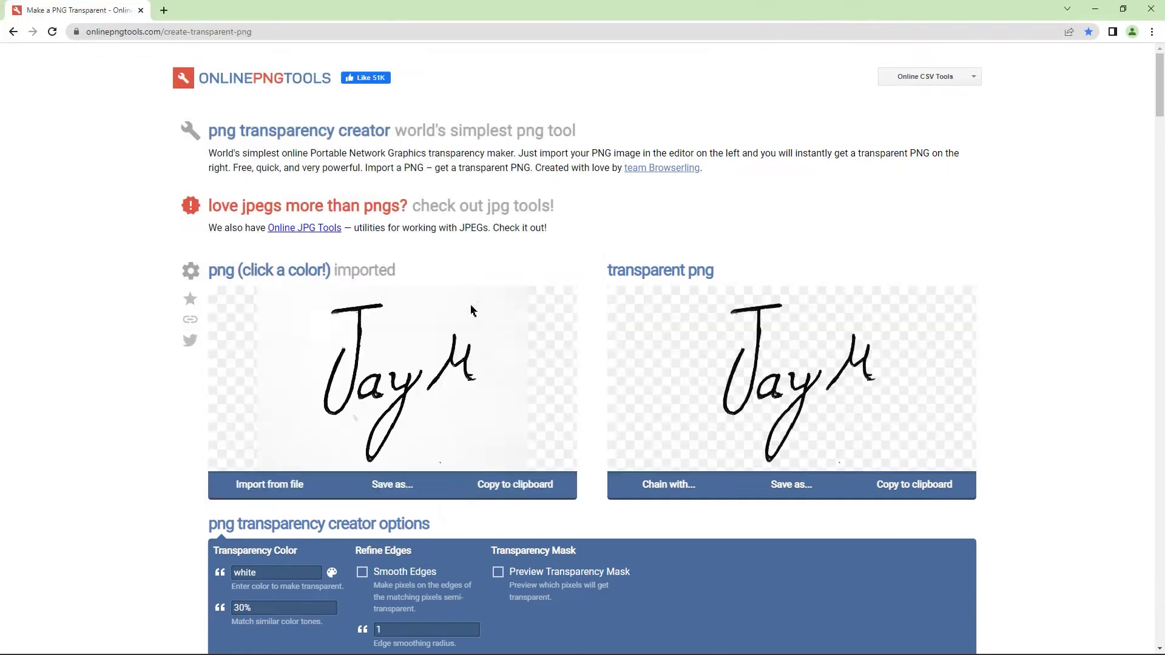
{"action": "left_click", "coordinate": [789, 489]}
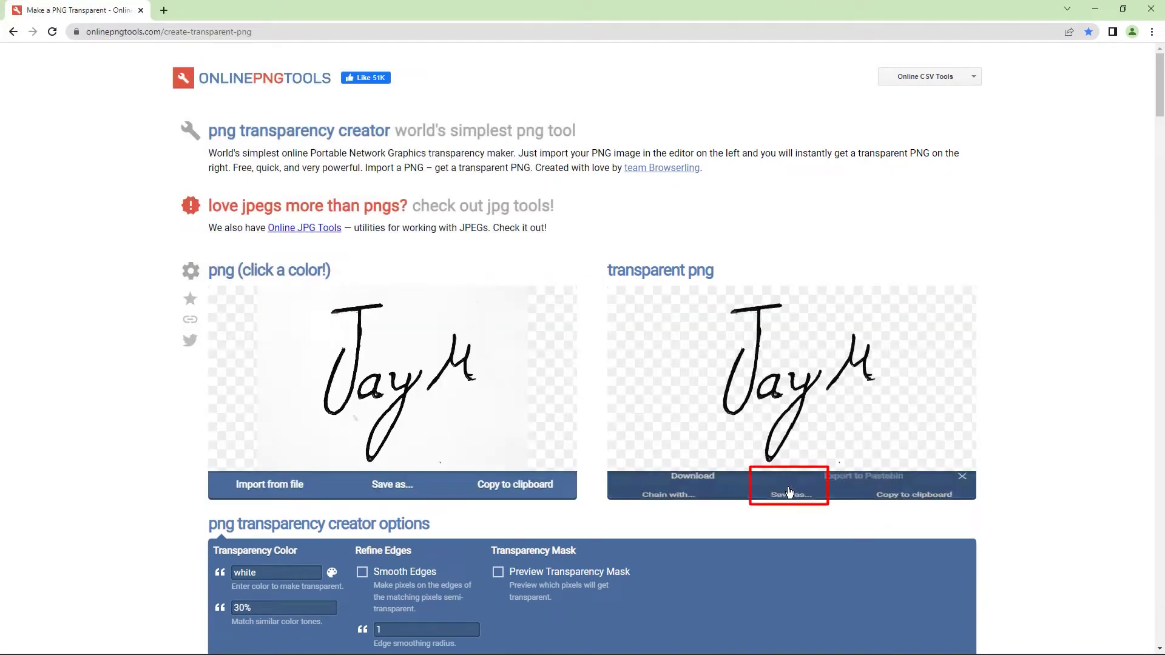
{"action": "left_click", "coordinate": [705, 493]}
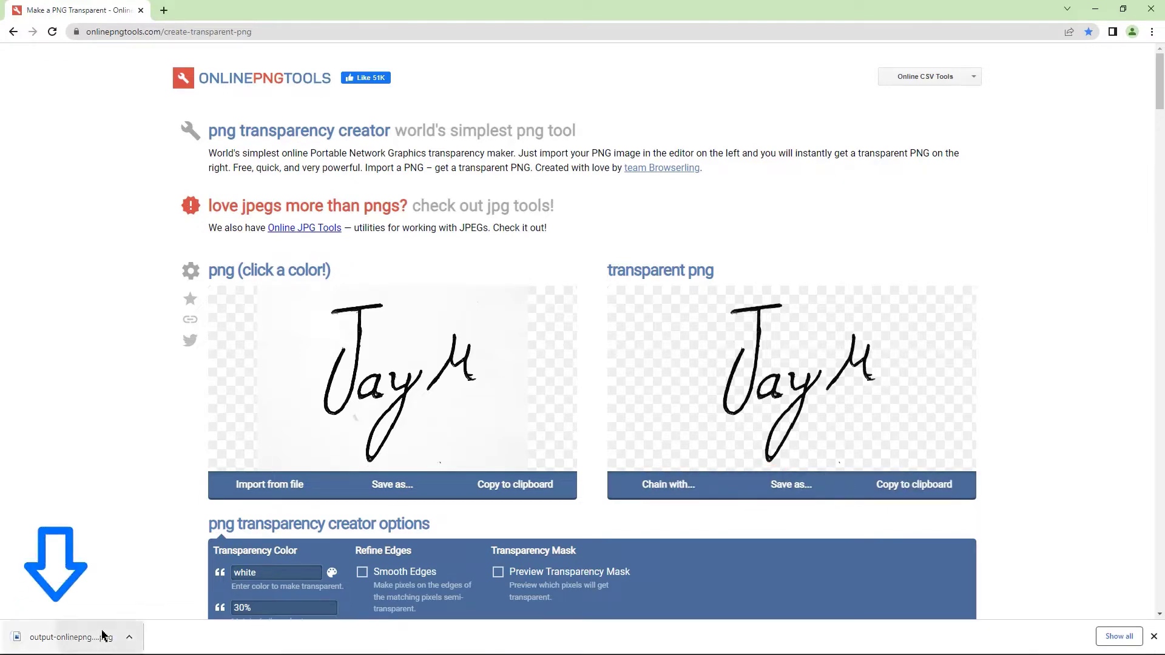
{"action": "left_click", "coordinate": [103, 636]}
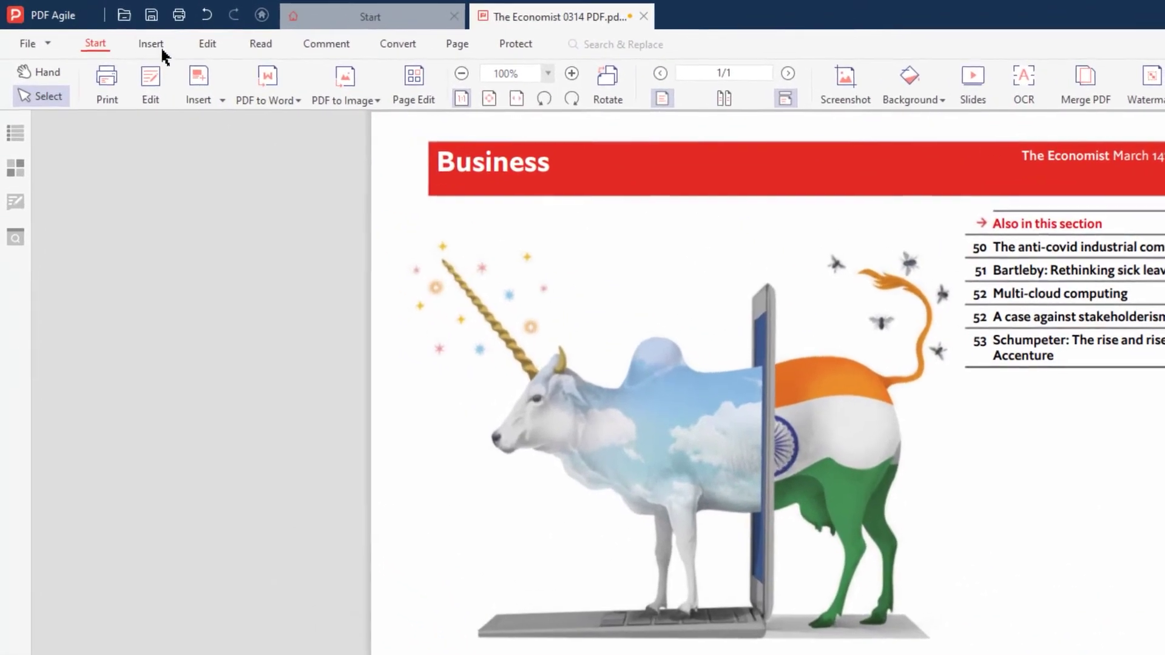
Step: Draw a handwritten 'Jay M' signature in red at 5px and place it above the unicorn
{"action": "left_click", "coordinate": [106, 31]}
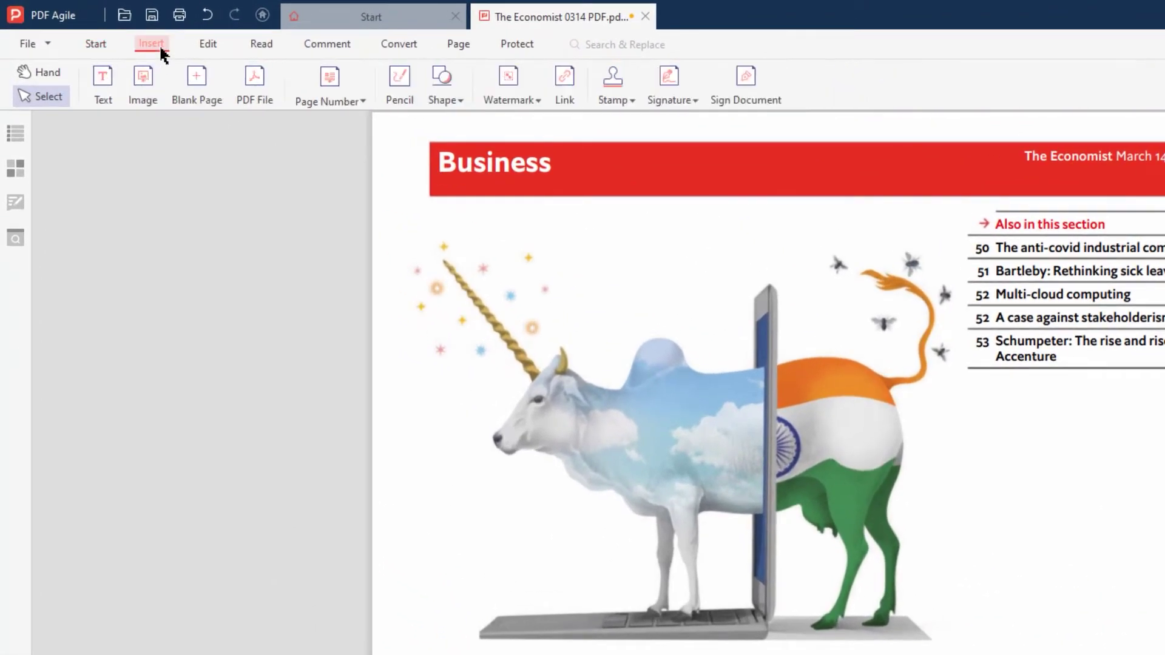
{"action": "left_click", "coordinate": [673, 100]}
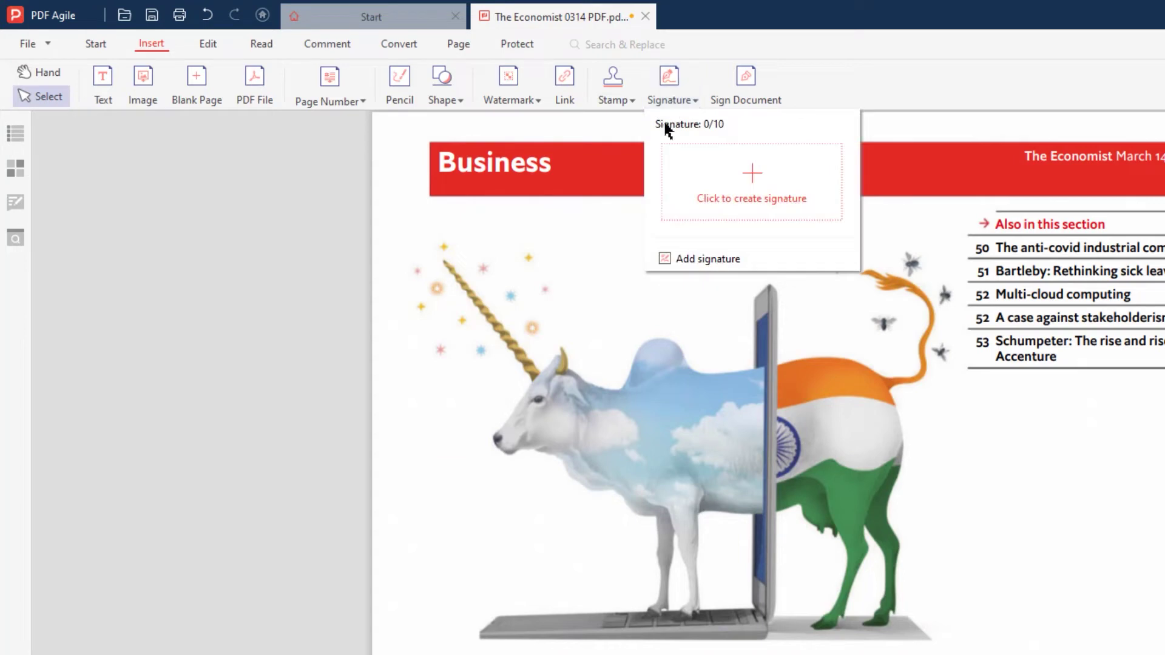
{"action": "left_click", "coordinate": [777, 209]}
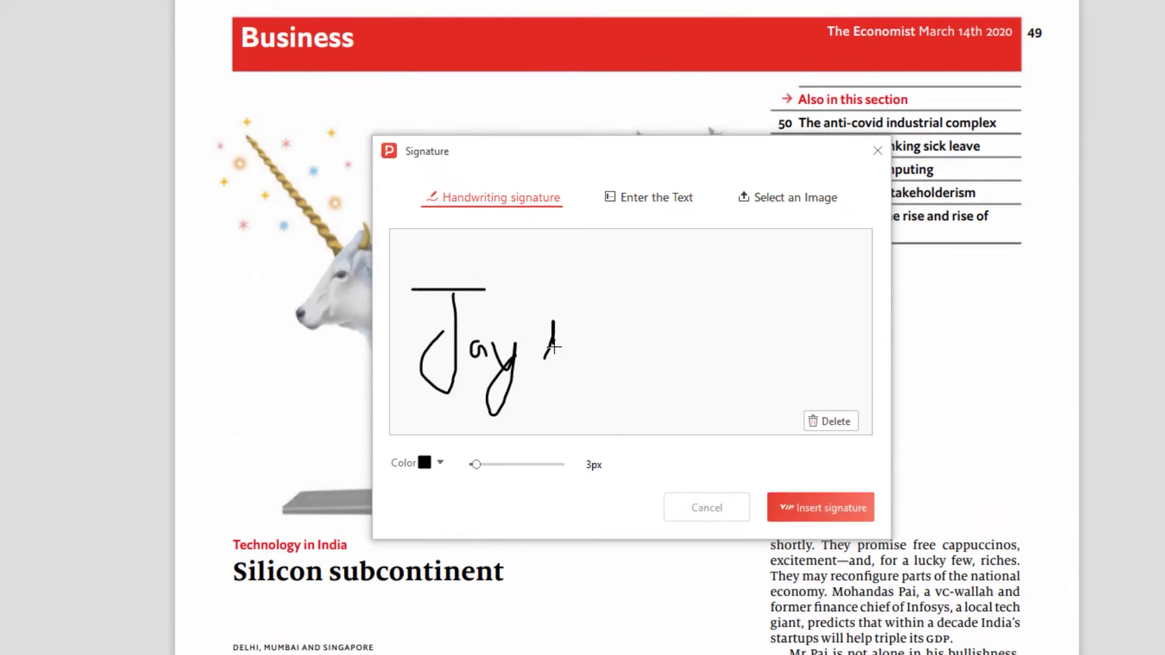
{"action": "left_click_drag", "start_coordinate": [552, 344], "coordinate": [570, 360]}
{"action": "left_click", "coordinate": [439, 464]}
{"action": "left_click", "coordinate": [486, 612]}
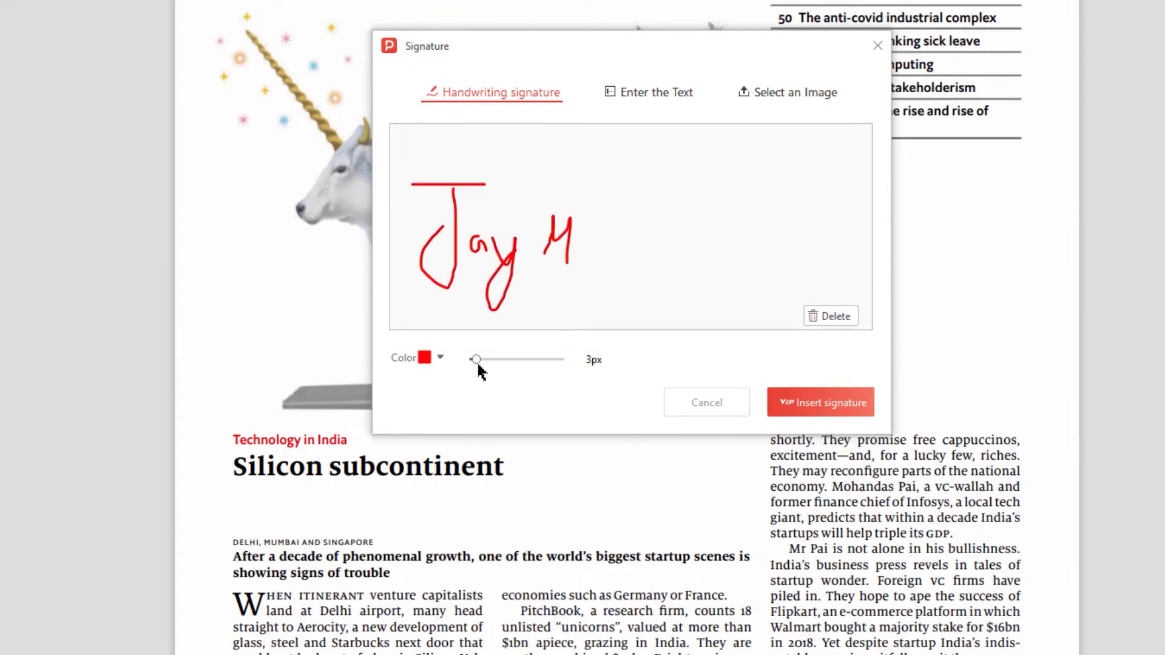
{"action": "left_click_drag", "start_coordinate": [480, 360], "coordinate": [485, 360]}
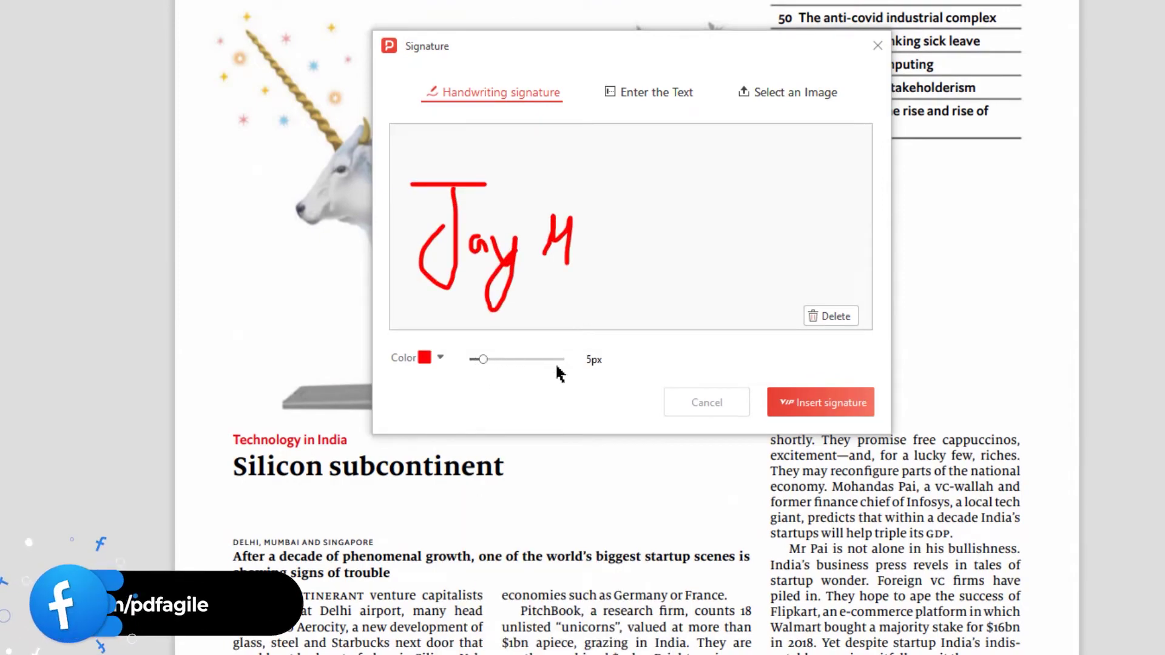
{"action": "left_click", "coordinate": [811, 407]}
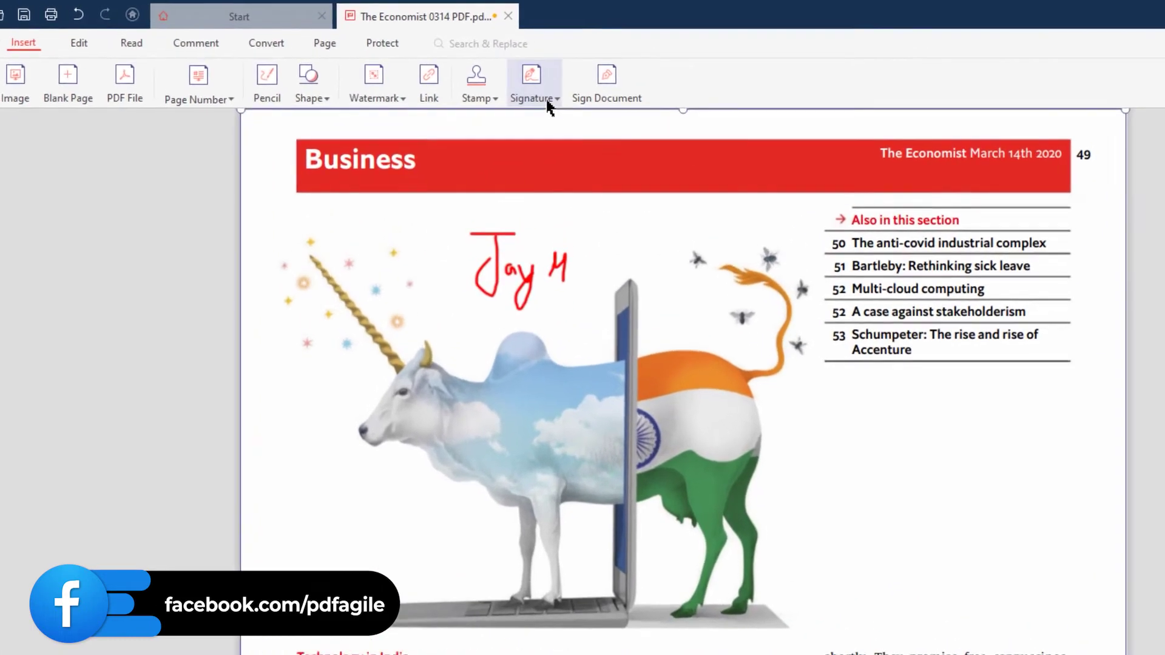
{"action": "left_click", "coordinate": [558, 82]}
Step: Preview 'Jay M' as a typed text signature, then switch to the Select an Image tab
{"action": "left_click", "coordinate": [583, 253]}
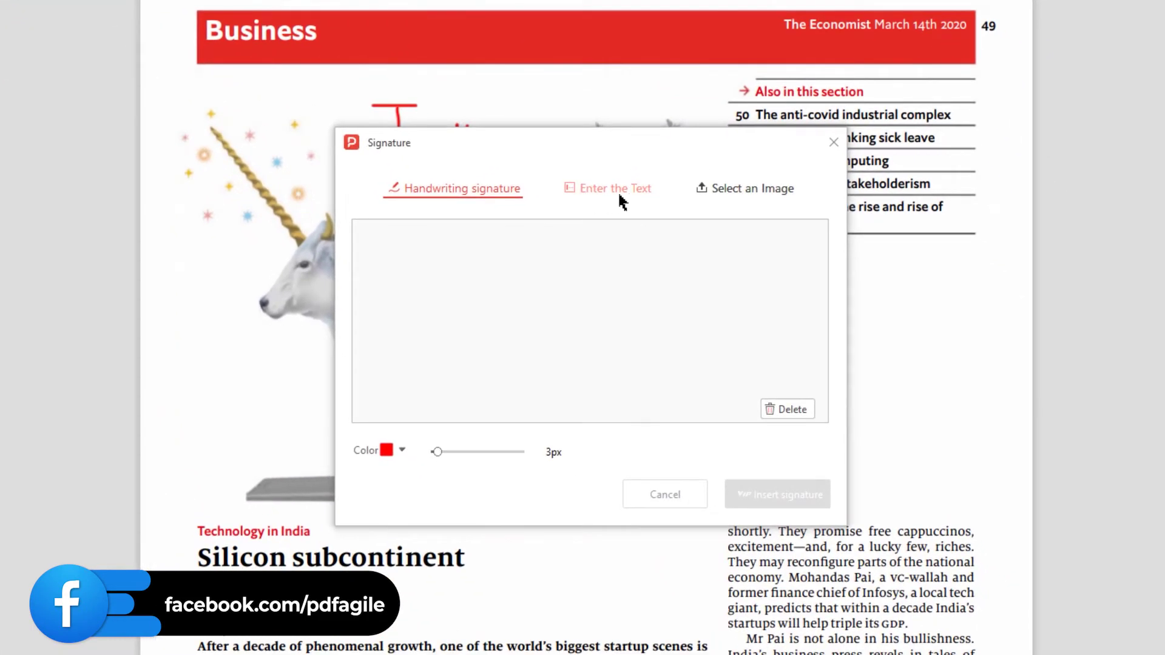
{"action": "left_click", "coordinate": [622, 192]}
{"action": "left_click", "coordinate": [483, 317]}
{"action": "type", "text": "Jay M"}
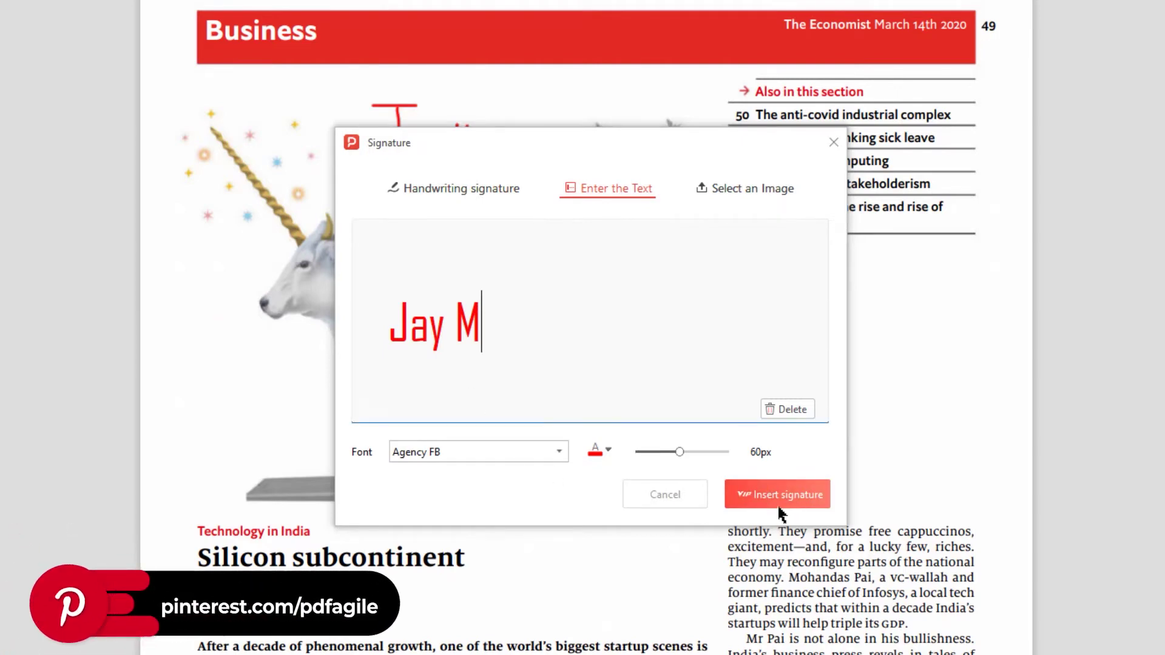
{"action": "left_click", "coordinate": [740, 194]}
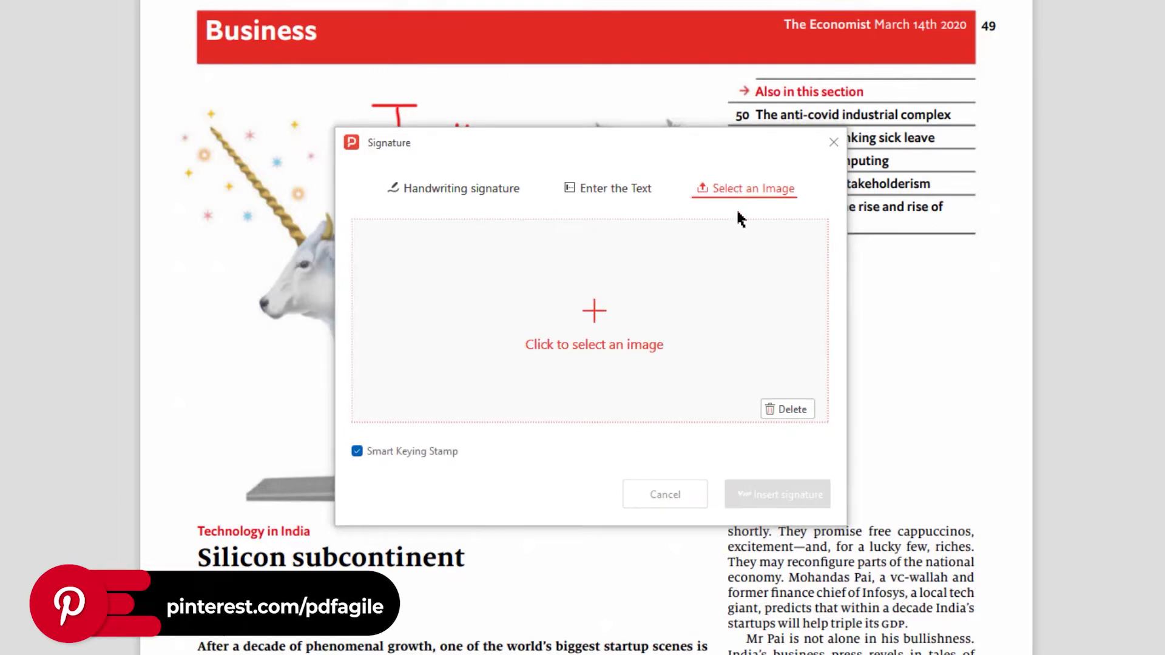
Step: Insert the 'PNG Signature' image as a black 'Jay M' signature beside the cow
{"action": "left_click", "coordinate": [594, 322]}
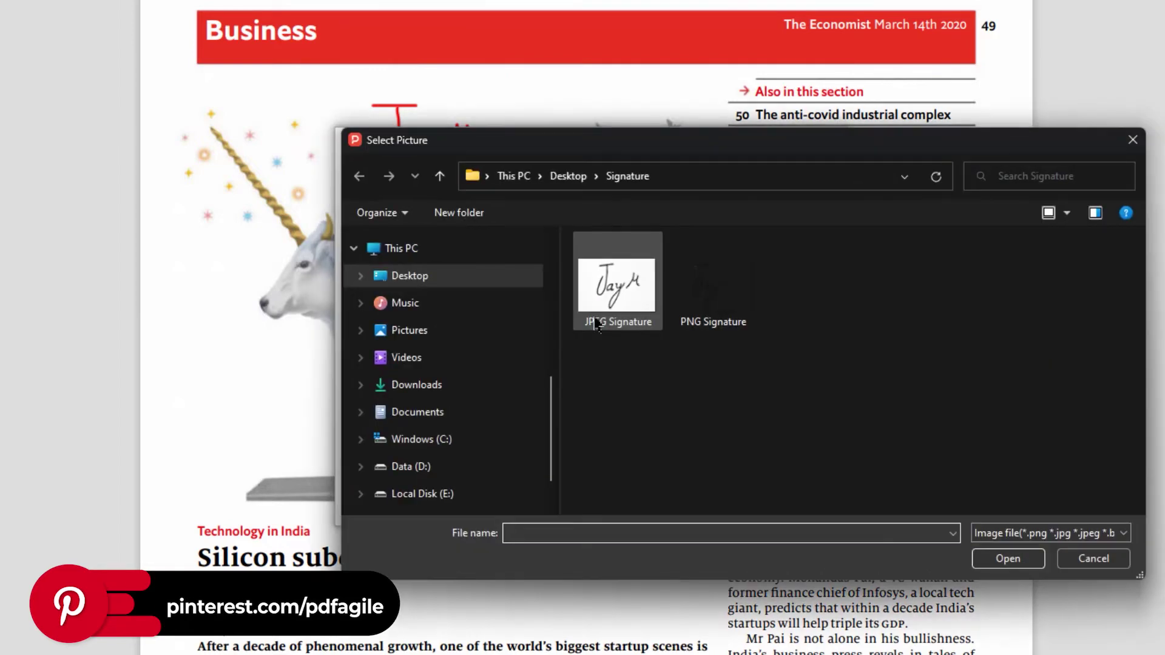
{"action": "left_click", "coordinate": [710, 309]}
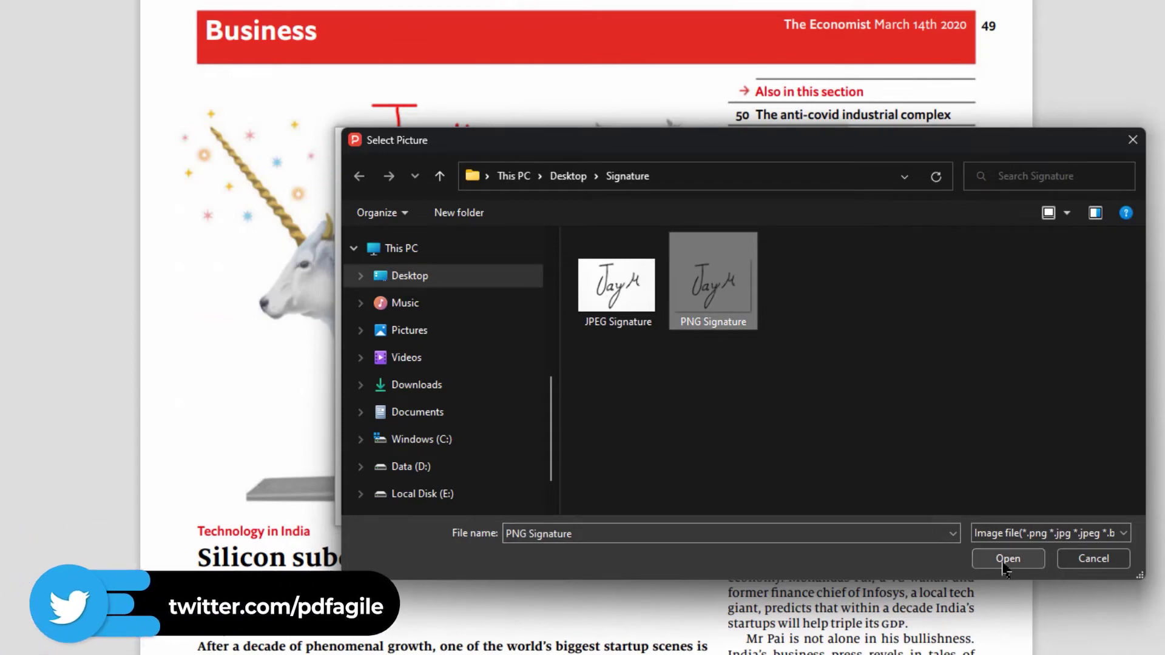
{"action": "left_click", "coordinate": [1008, 559]}
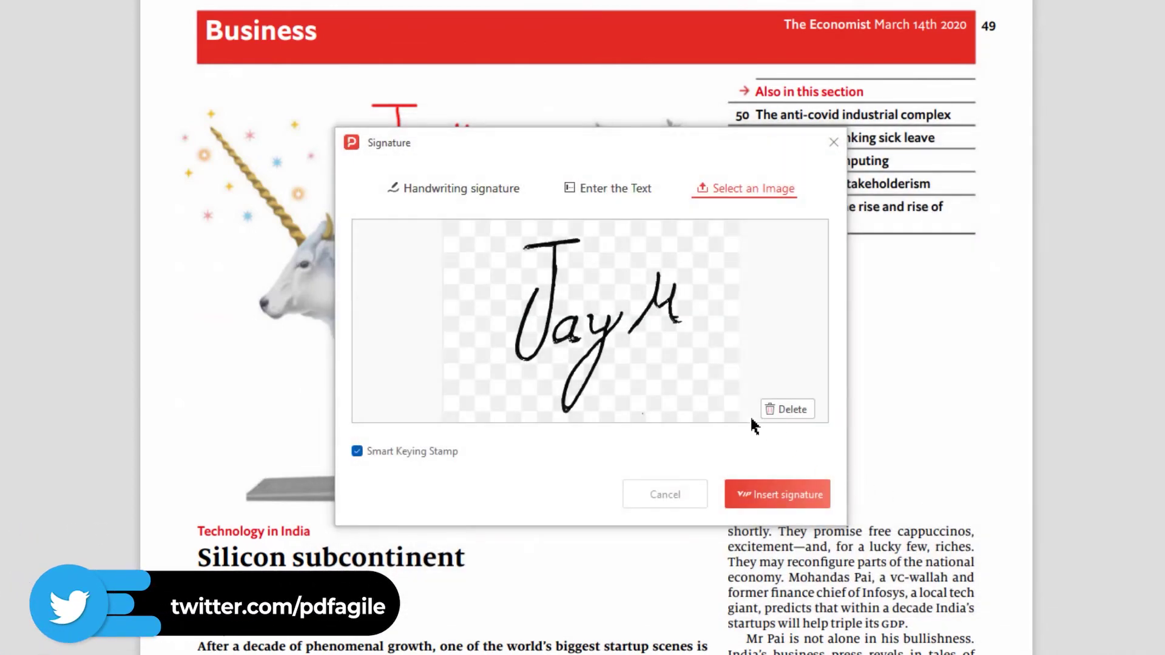
{"action": "left_click", "coordinate": [780, 495]}
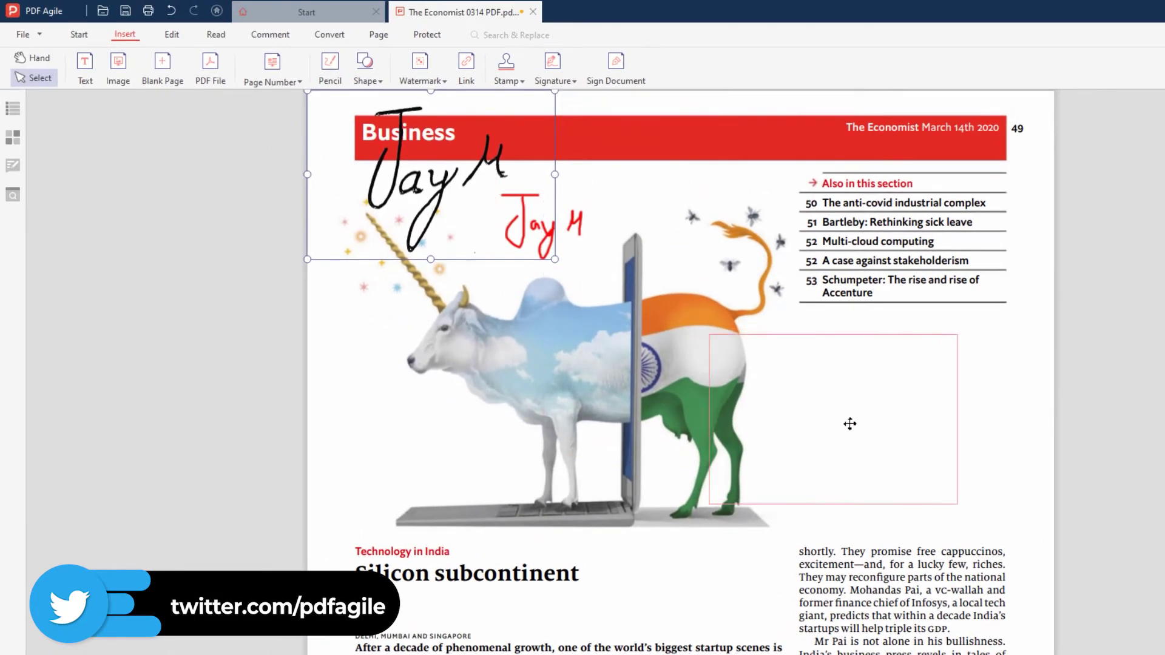
{"action": "left_click_drag", "start_coordinate": [850, 423], "coordinate": [850, 425]}
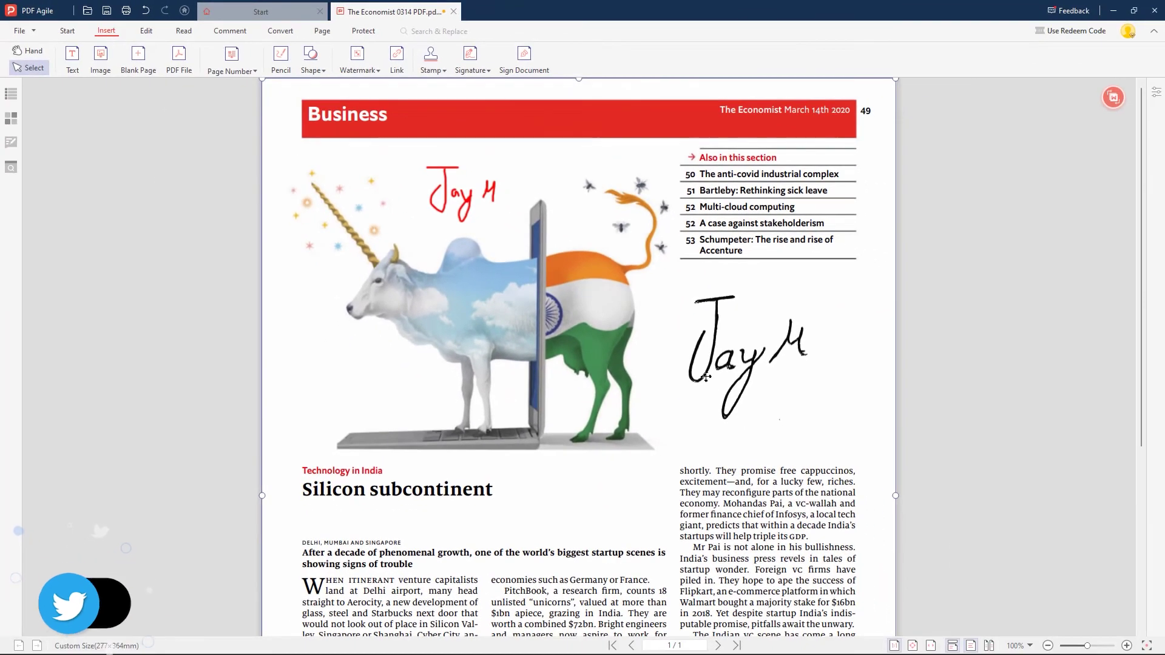